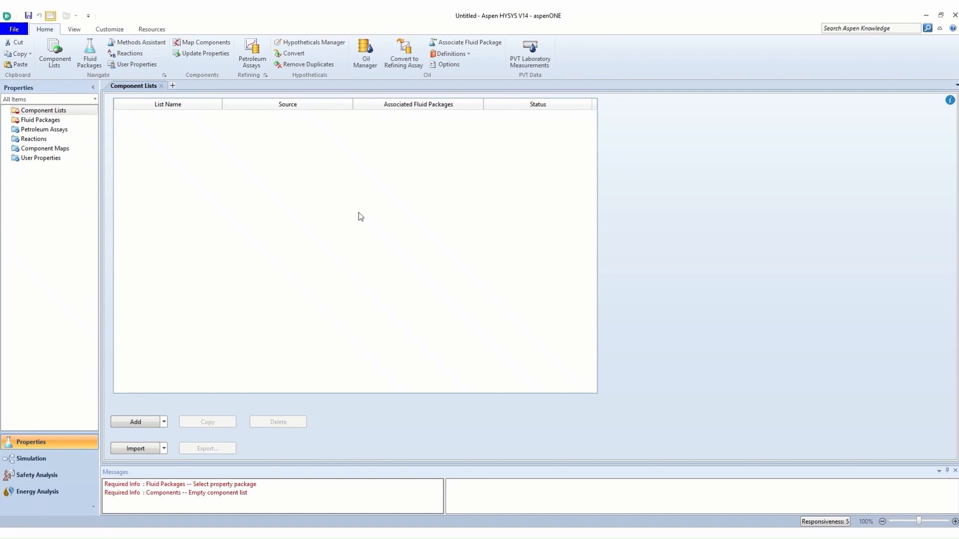
Copy the Field unit set in the simulation options' units of measure and name the copy GasProcess1.
{"action": "left_click", "coordinate": [11, 30]}
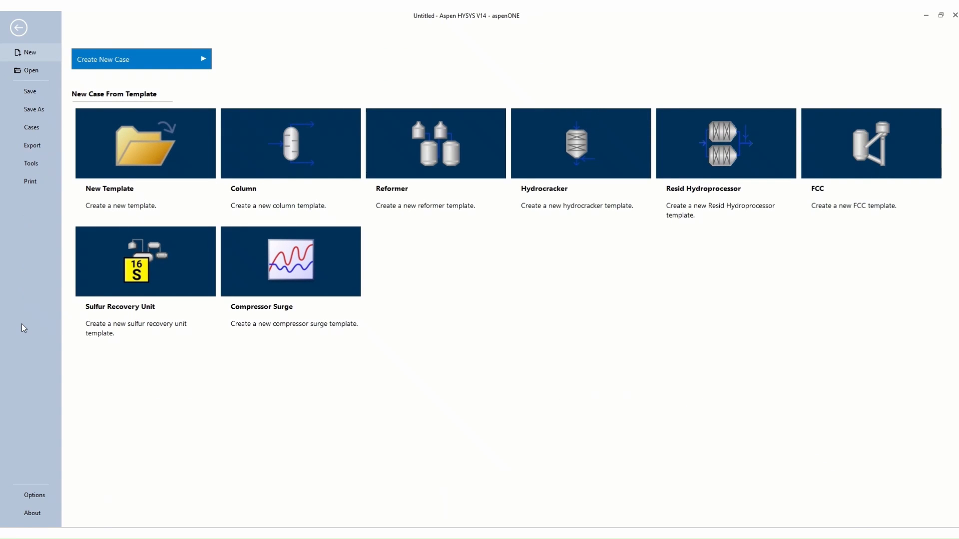
{"action": "left_click", "coordinate": [32, 496]}
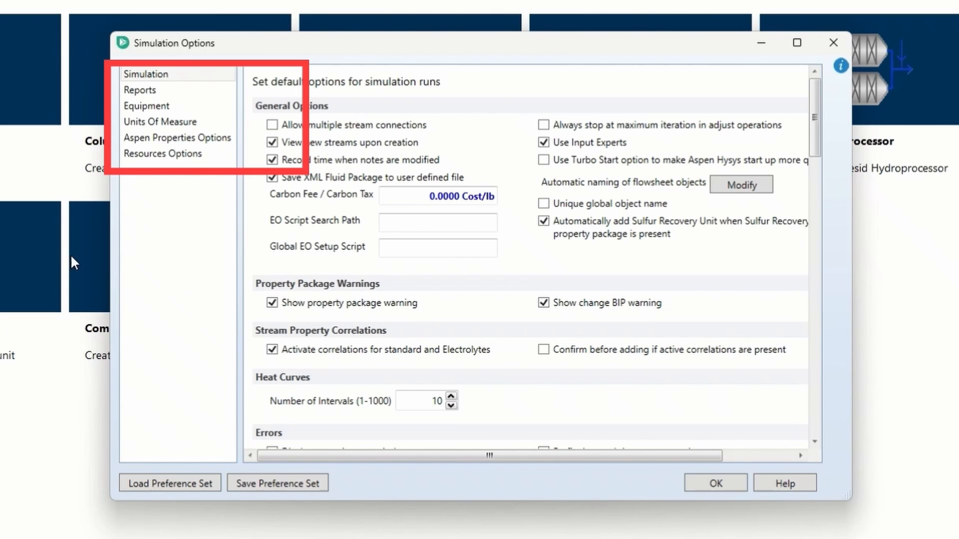
{"action": "left_click", "coordinate": [146, 123]}
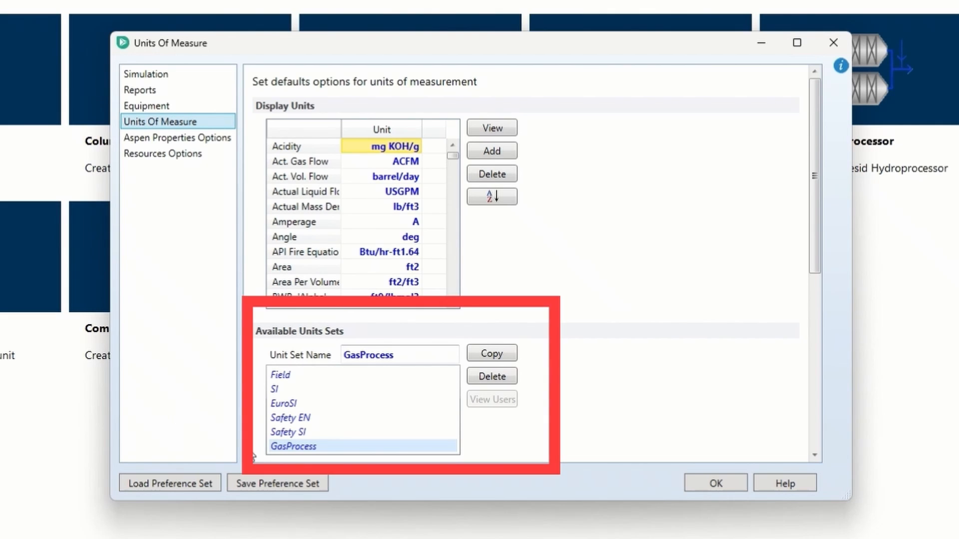
{"action": "left_click", "coordinate": [296, 376]}
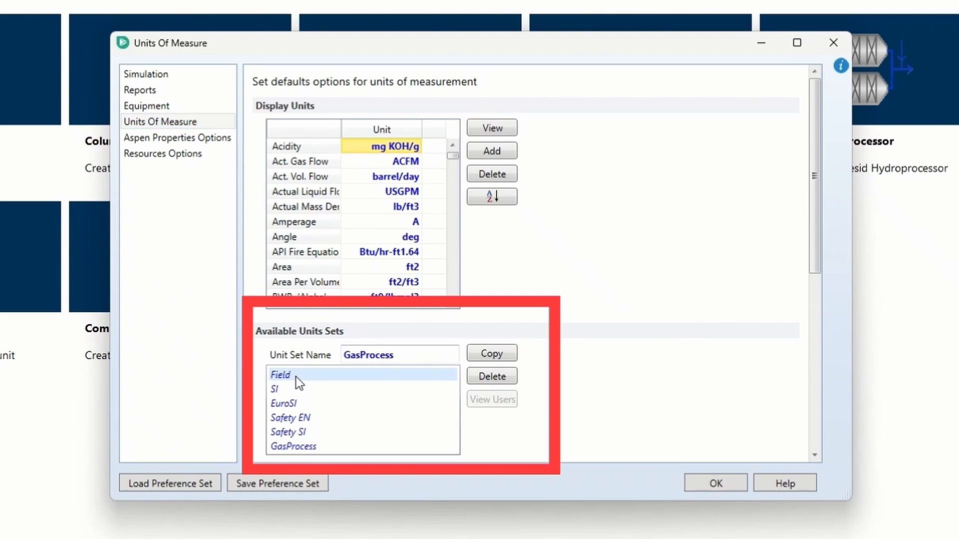
{"action": "left_click", "coordinate": [492, 355]}
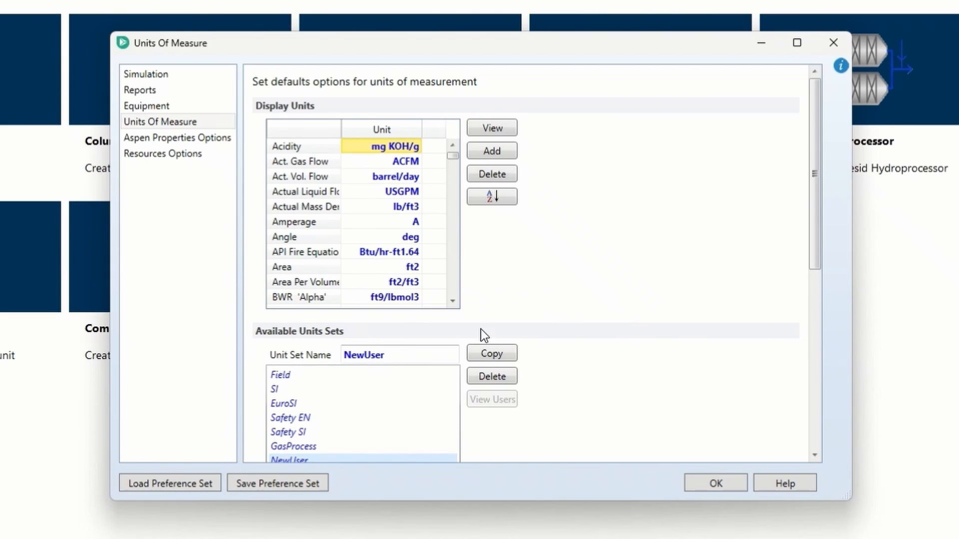
{"action": "left_click", "coordinate": [400, 354]}
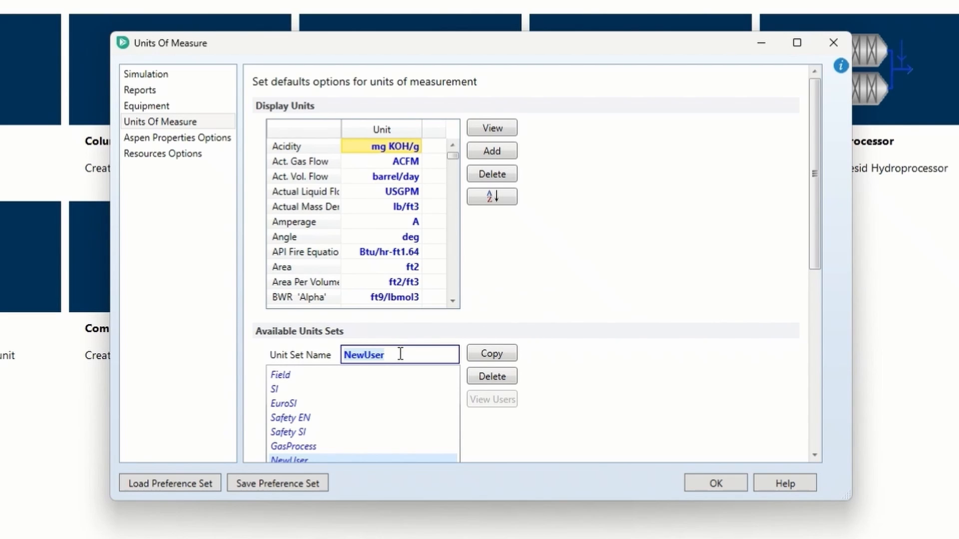
{"action": "type", "text": "Ga"}
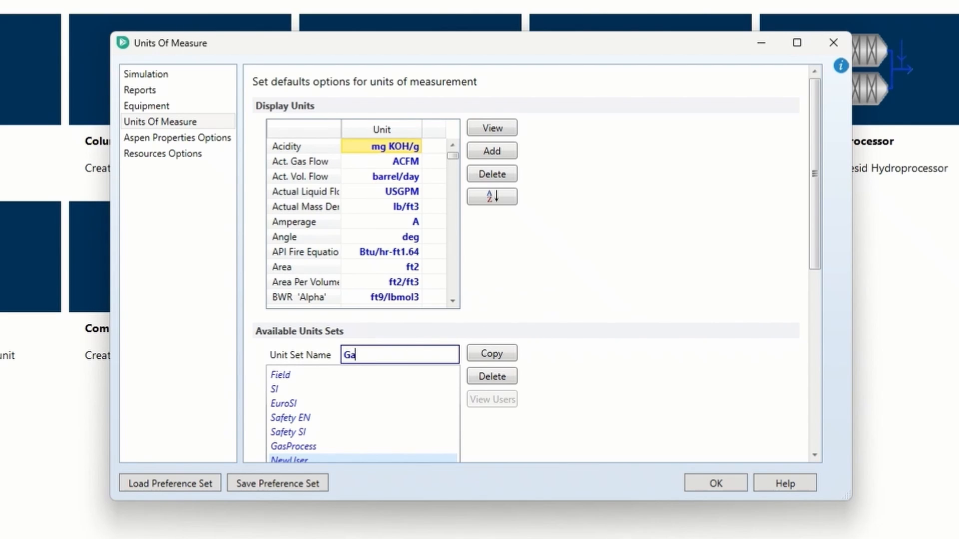
{"action": "type", "text": "sProcess"}
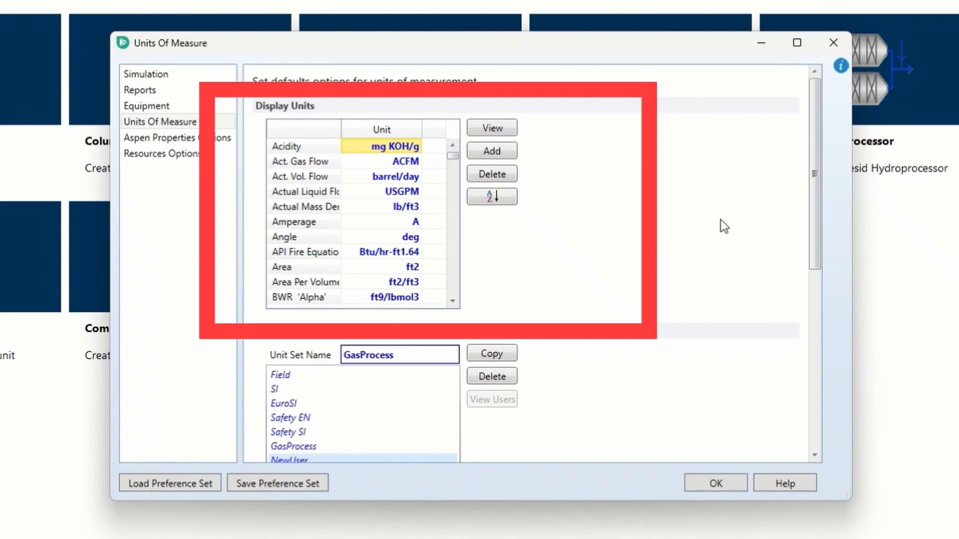
{"action": "type", "text": "1"}
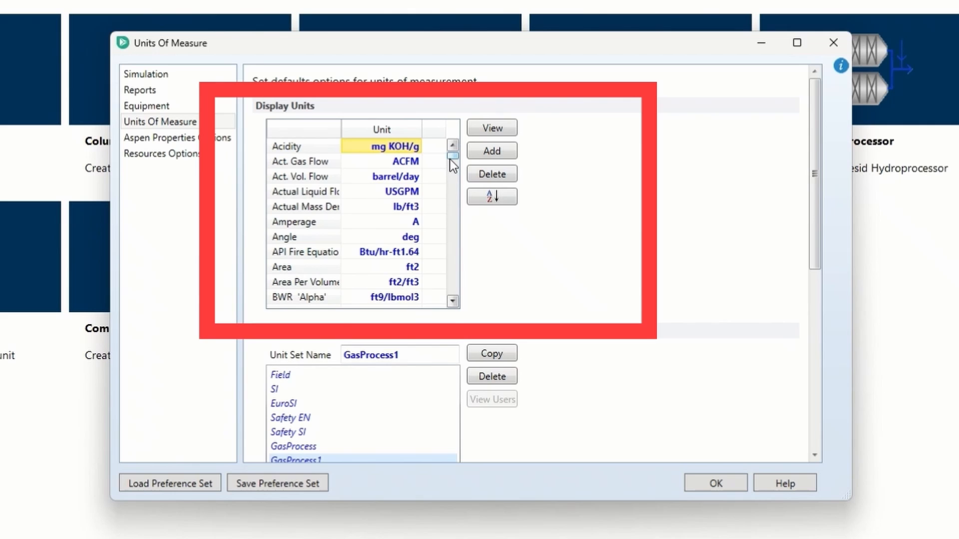
Set the Molar Flow display unit of the GasProcess1 unit set to MMSCFD and accept the options.
{"action": "scroll", "coordinate": [404, 193], "scroll_direction": "down", "scroll_amount": 2}
{"action": "scroll", "coordinate": [404, 194], "scroll_direction": "down", "scroll_amount": 12}
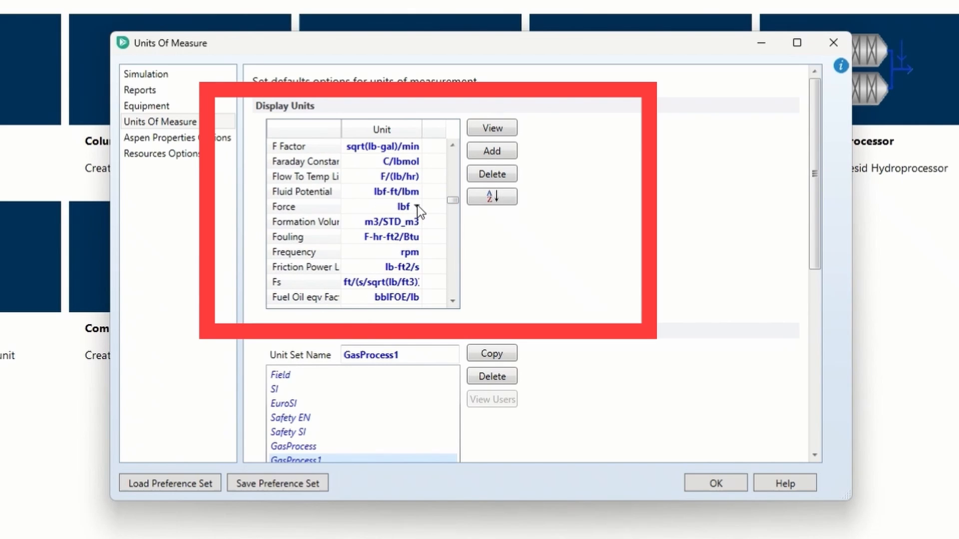
{"action": "scroll", "coordinate": [418, 204], "scroll_direction": "down", "scroll_amount": 12}
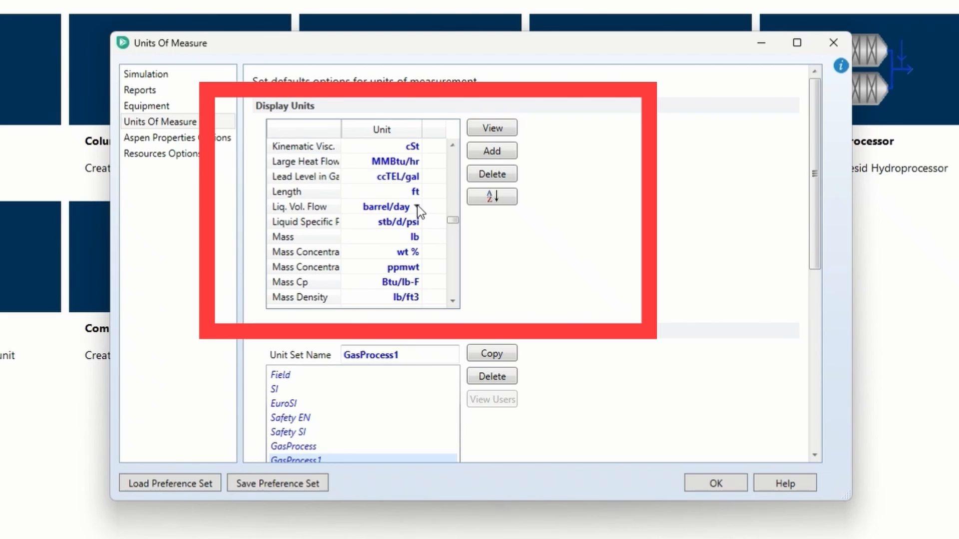
{"action": "scroll", "coordinate": [418, 205], "scroll_direction": "down", "scroll_amount": 4}
{"action": "scroll", "coordinate": [417, 204], "scroll_direction": "down", "scroll_amount": 4}
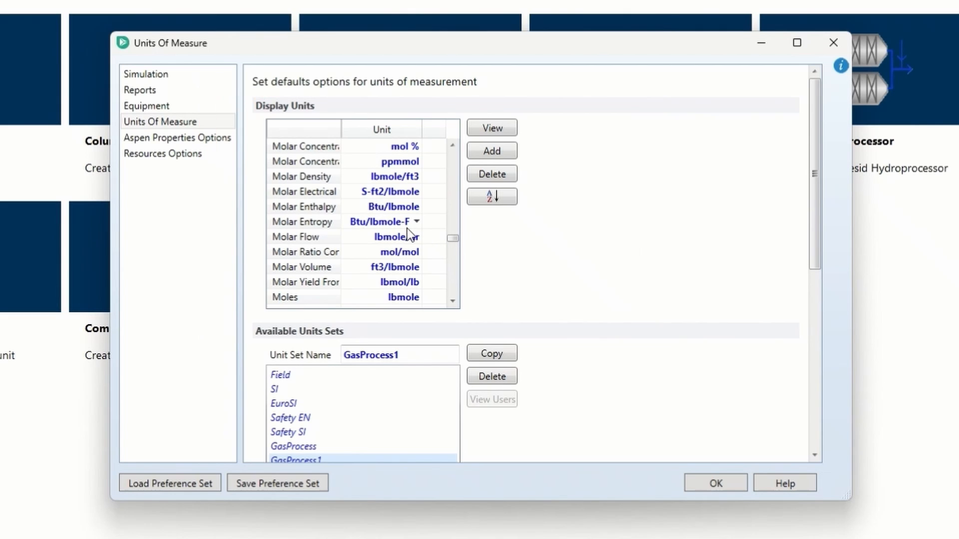
{"action": "left_click", "coordinate": [416, 239]}
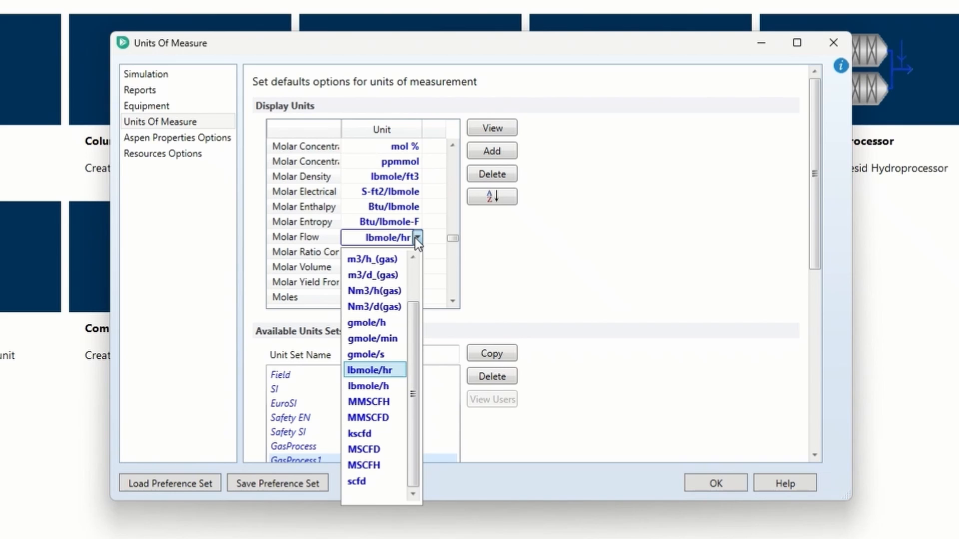
{"action": "left_click", "coordinate": [387, 417]}
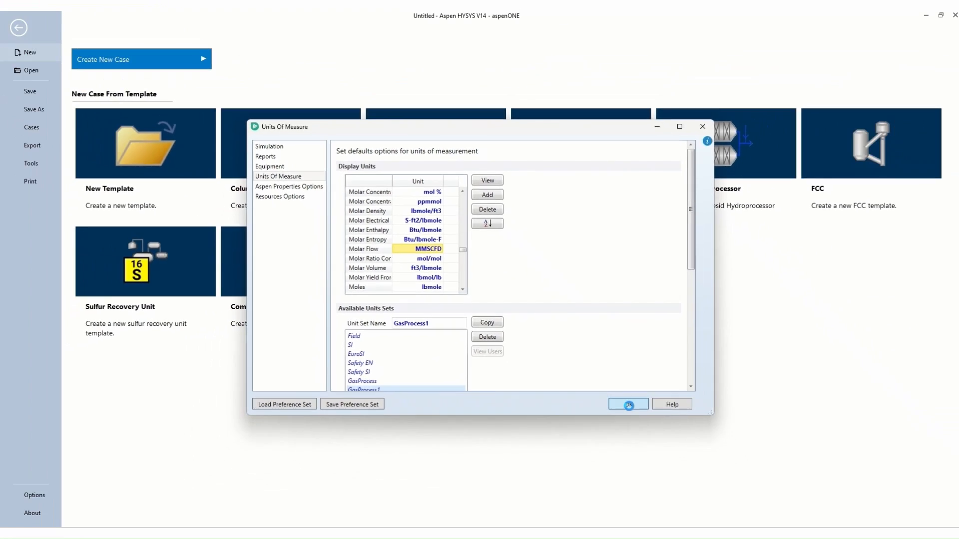
{"action": "left_click", "coordinate": [715, 483]}
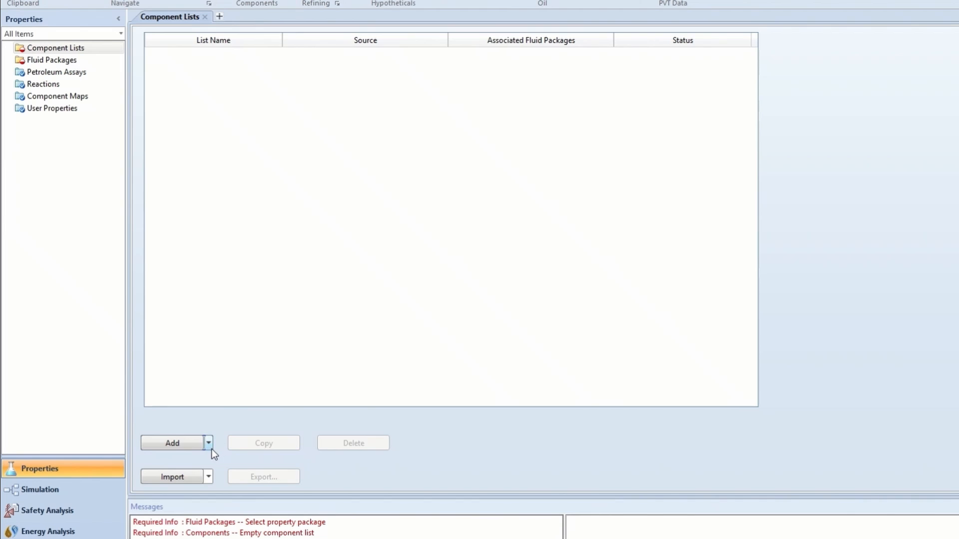
Create a component list from the HYSYS databank and add the pure component Nitrogen to it.
{"action": "left_click", "coordinate": [211, 446]}
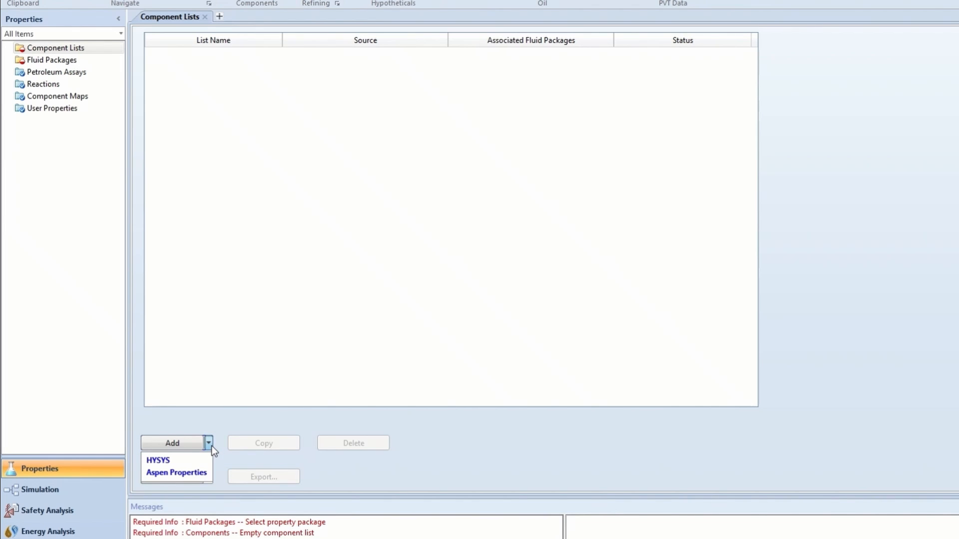
{"action": "left_click", "coordinate": [193, 460]}
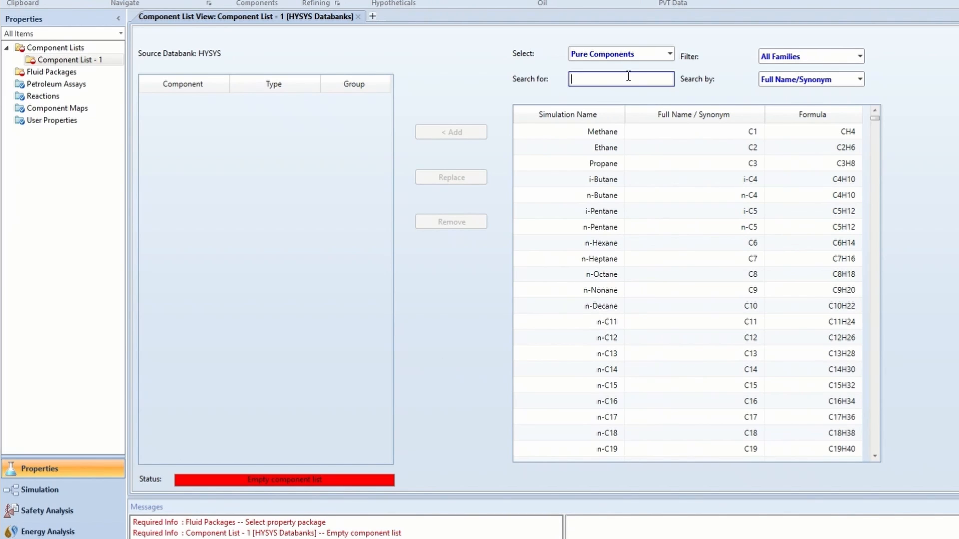
{"action": "type", "text": "ni"}
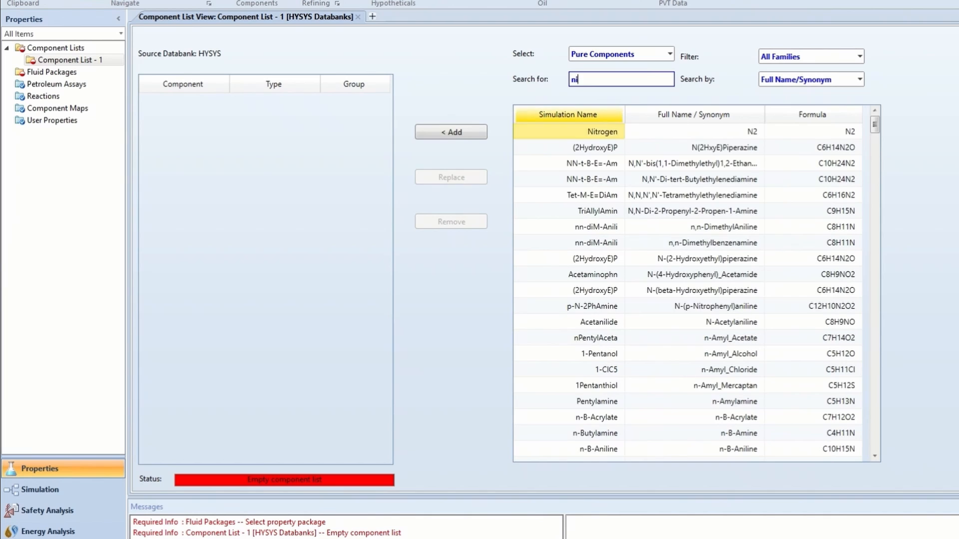
{"action": "type", "text": "trogen"}
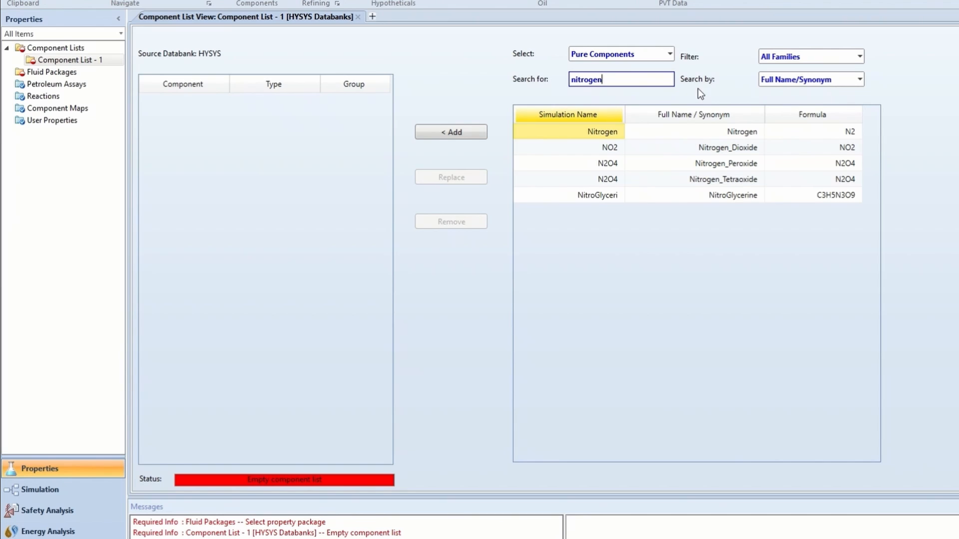
{"action": "left_click", "coordinate": [466, 133]}
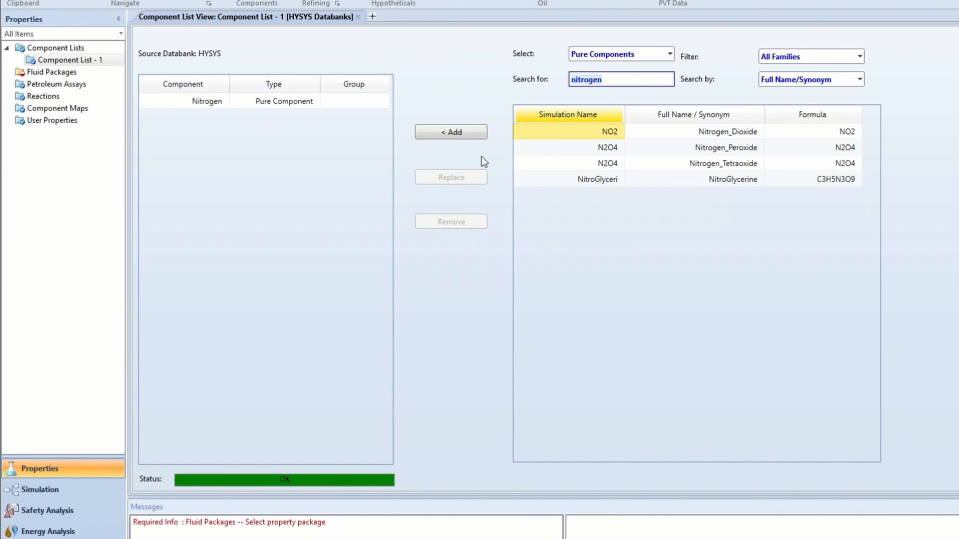
Search the pure components for co2 and add CO2 to the component list.
{"action": "left_click", "coordinate": [610, 80]}
{"action": "key", "text": "BackSpace"}
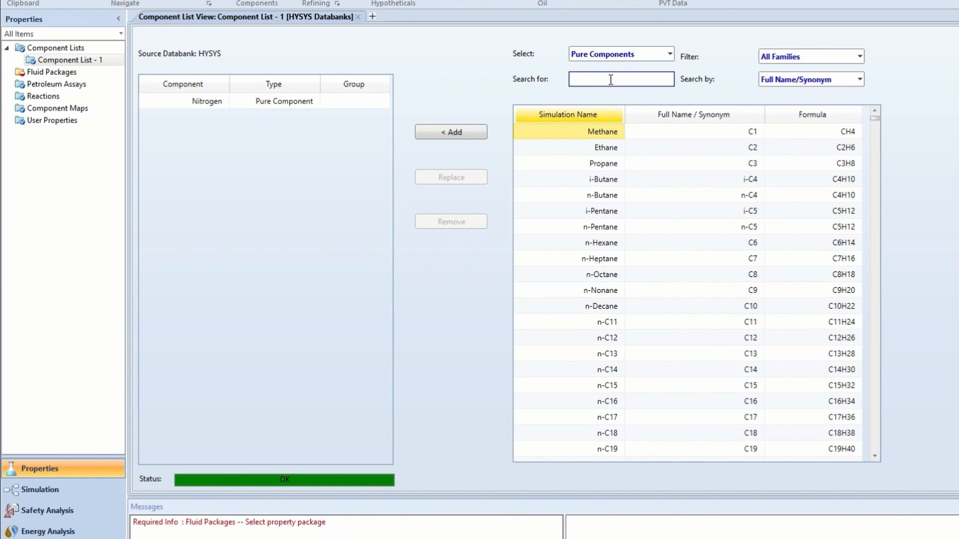
{"action": "type", "text": "co2"}
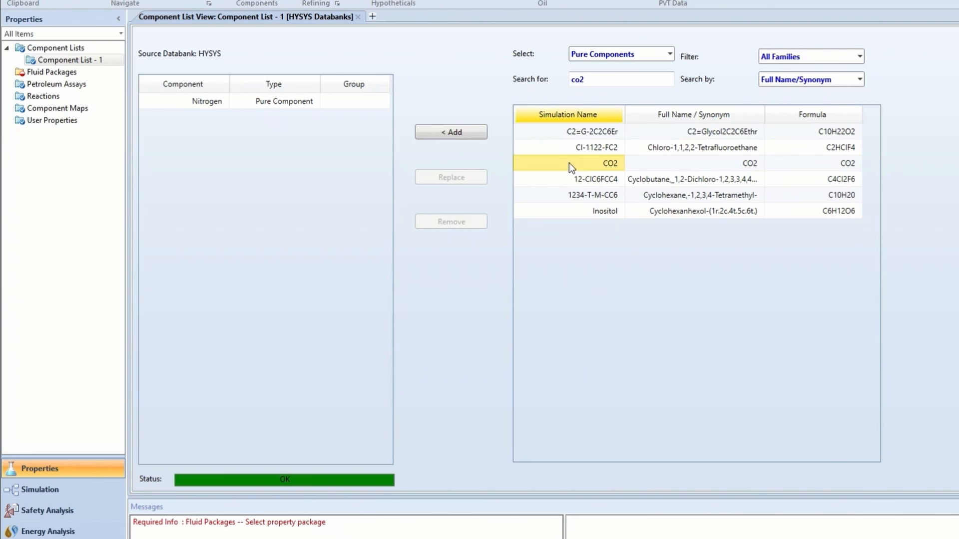
{"action": "left_click", "coordinate": [459, 134]}
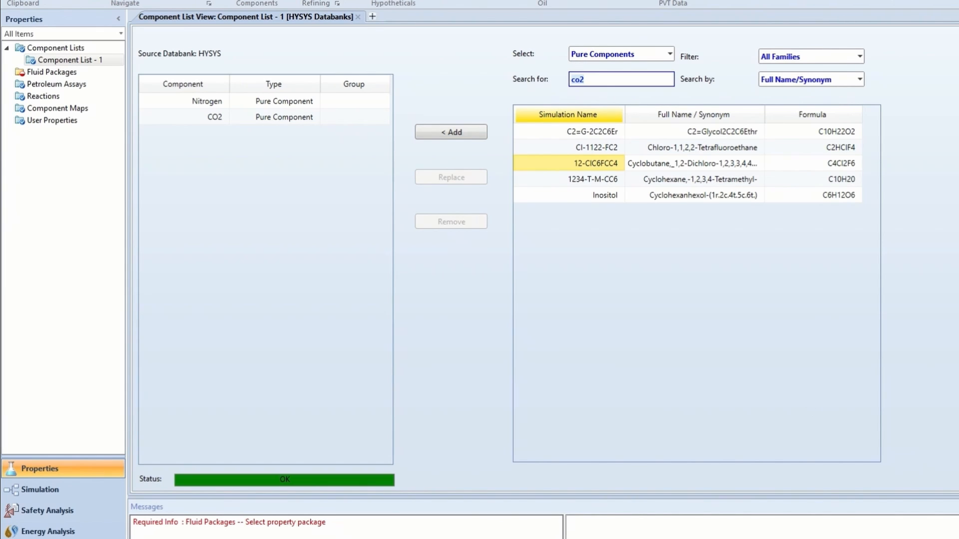
Filter the databank to Hydrocarbons with an empty search and add Methane, Ethane, Propane, i-Butane and n-Butane to the component list.
{"action": "left_click", "coordinate": [860, 58]}
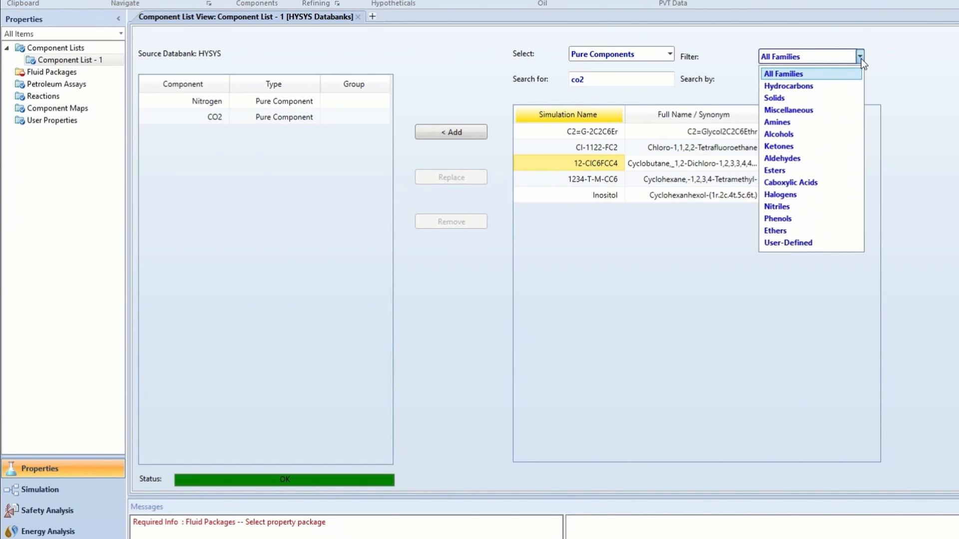
{"action": "left_click", "coordinate": [831, 86]}
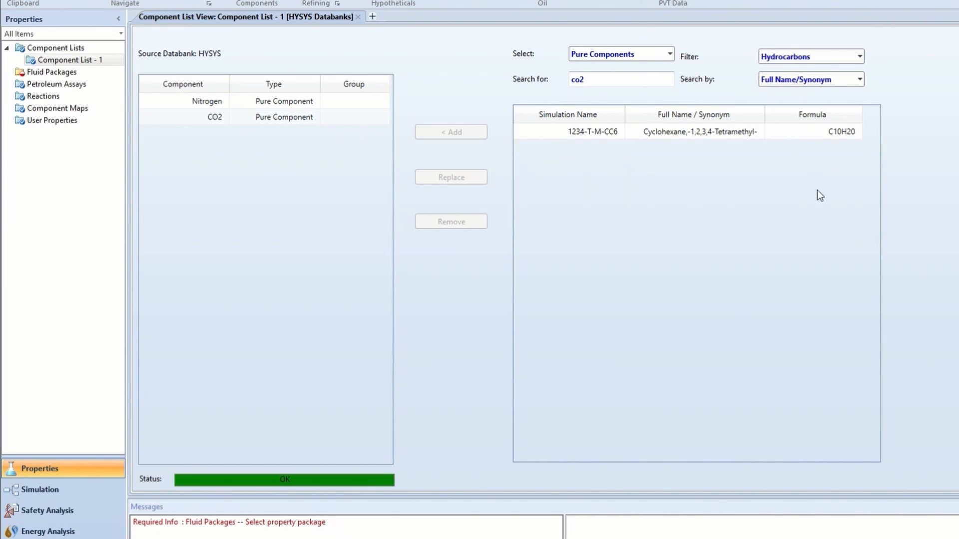
{"action": "left_click", "coordinate": [610, 85]}
{"action": "key", "text": "BackSpace"}
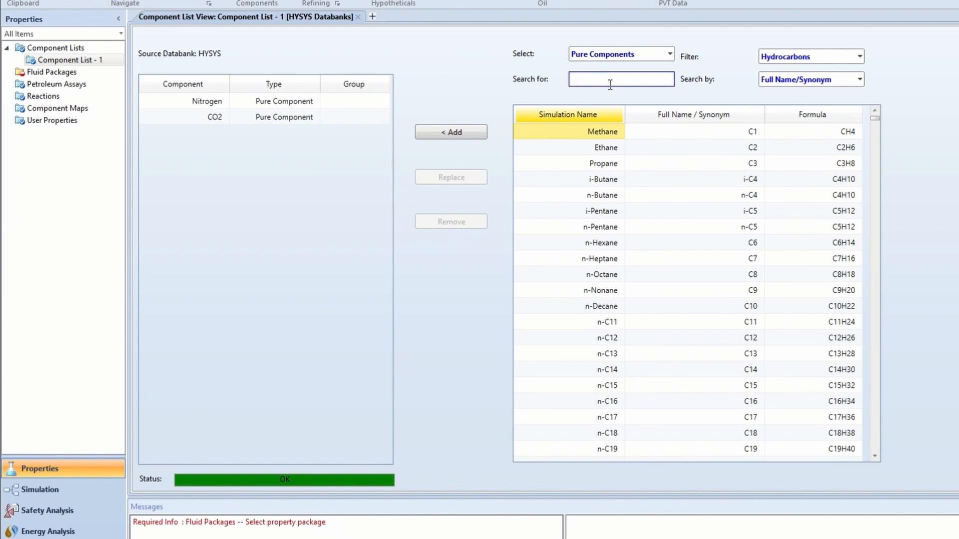
{"action": "left_click", "coordinate": [589, 134]}
{"action": "left_click_drag", "start_coordinate": [582, 131], "coordinate": [587, 195]}
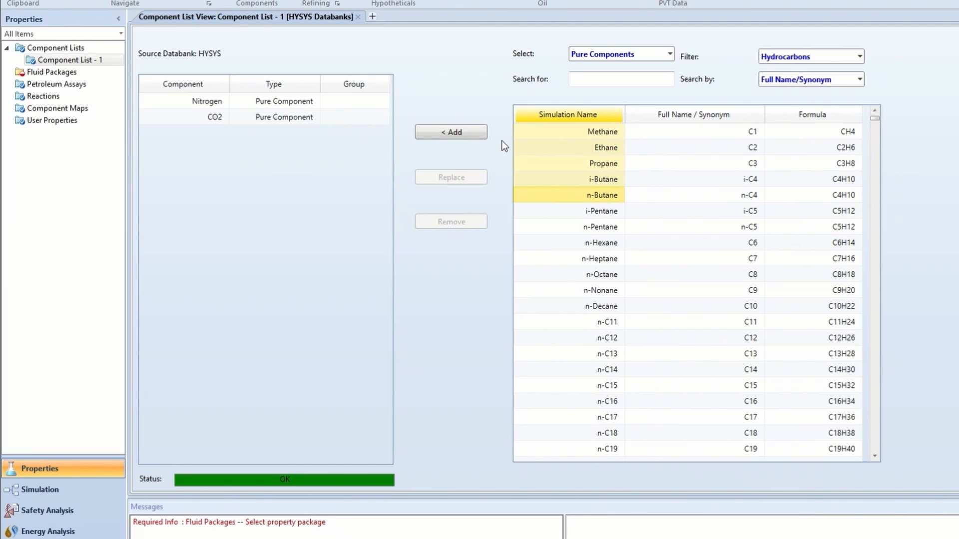
{"action": "left_click", "coordinate": [449, 133]}
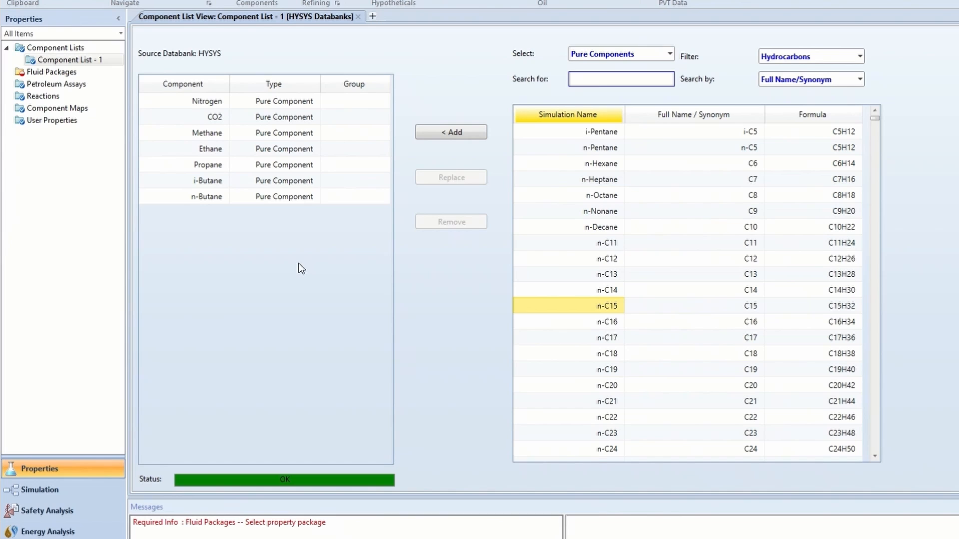
Examine the Nitrogen component's identification, critical, point, temperature-dependent, user property and type data.
{"action": "double_click", "coordinate": [205, 99]}
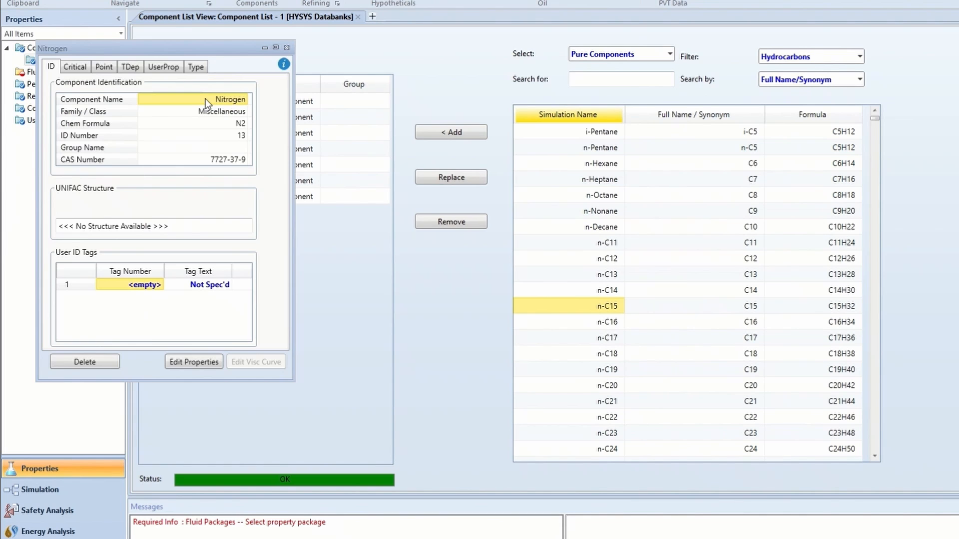
{"action": "left_click_drag", "start_coordinate": [210, 49], "coordinate": [305, 32]}
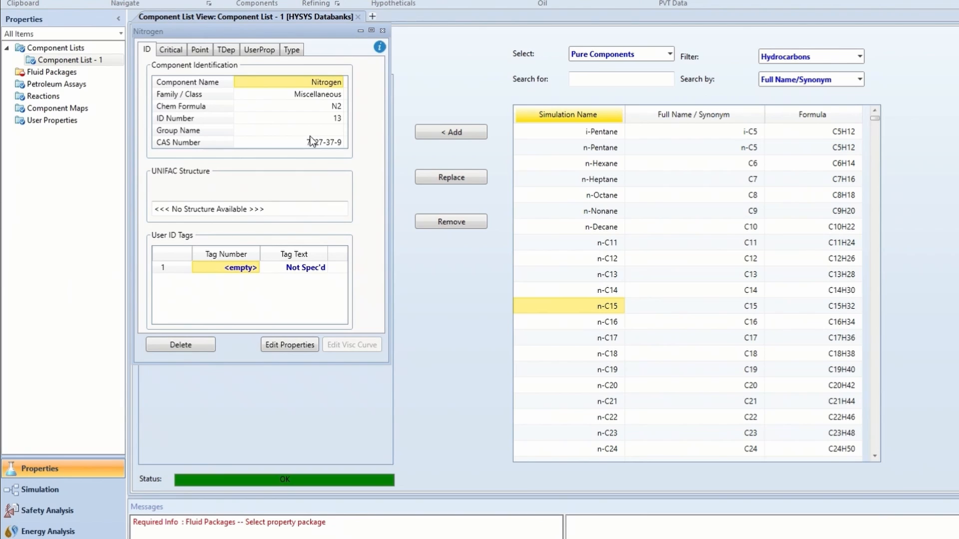
{"action": "left_click", "coordinate": [178, 51]}
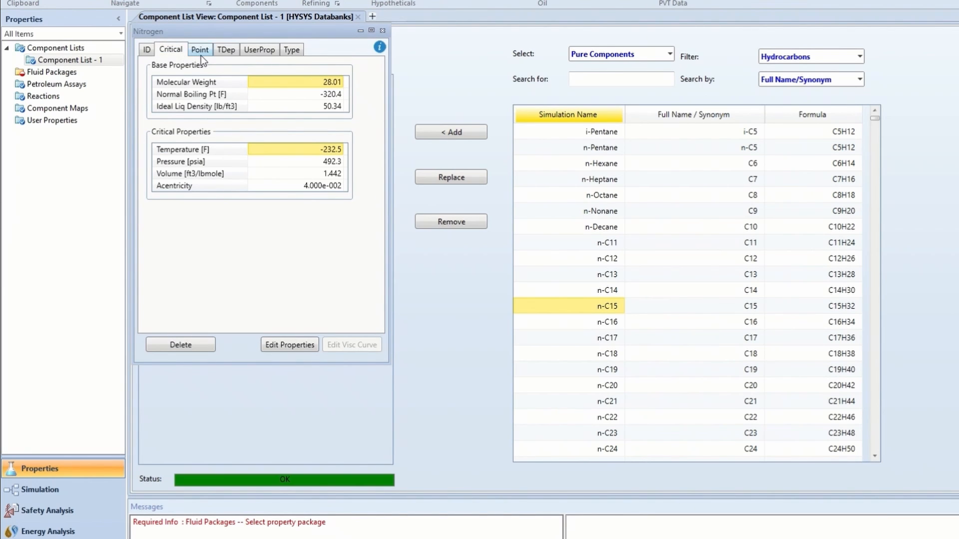
{"action": "left_click", "coordinate": [201, 56]}
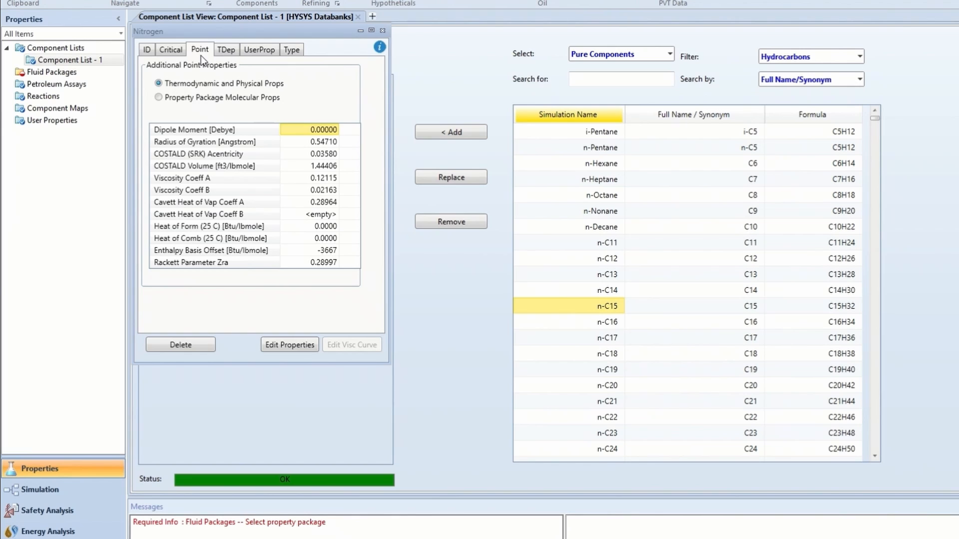
{"action": "left_click", "coordinate": [220, 52]}
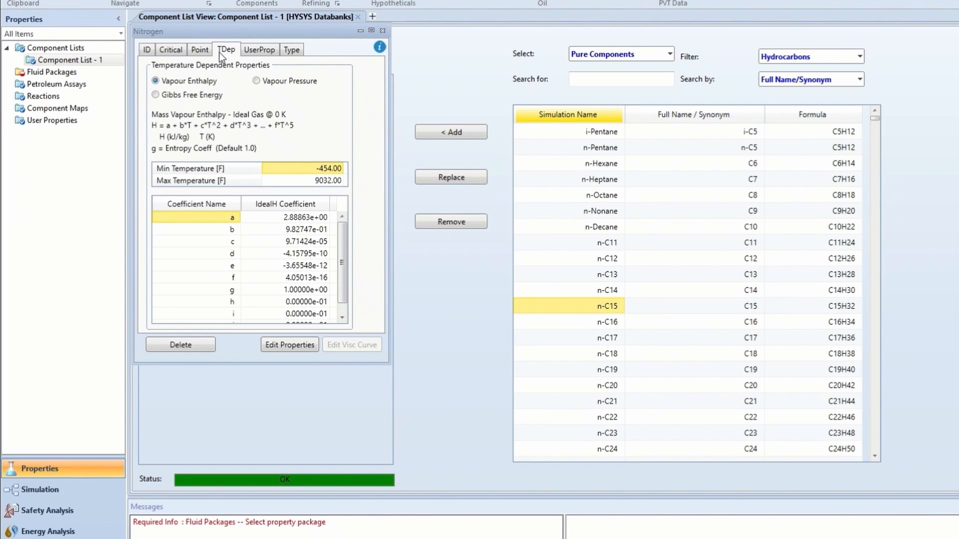
{"action": "left_click", "coordinate": [249, 51]}
{"action": "left_click", "coordinate": [285, 50]}
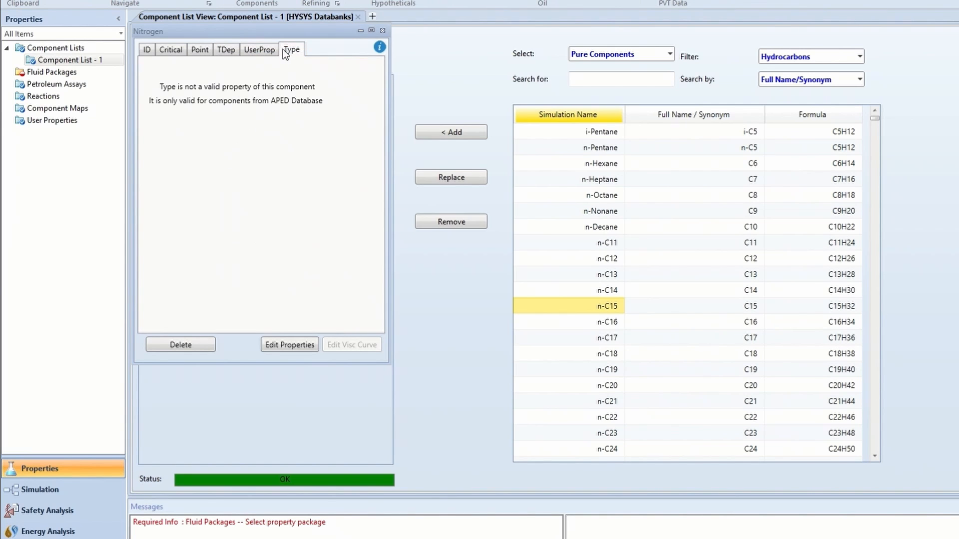
{"action": "left_click", "coordinate": [165, 50]}
{"action": "left_click", "coordinate": [146, 50]}
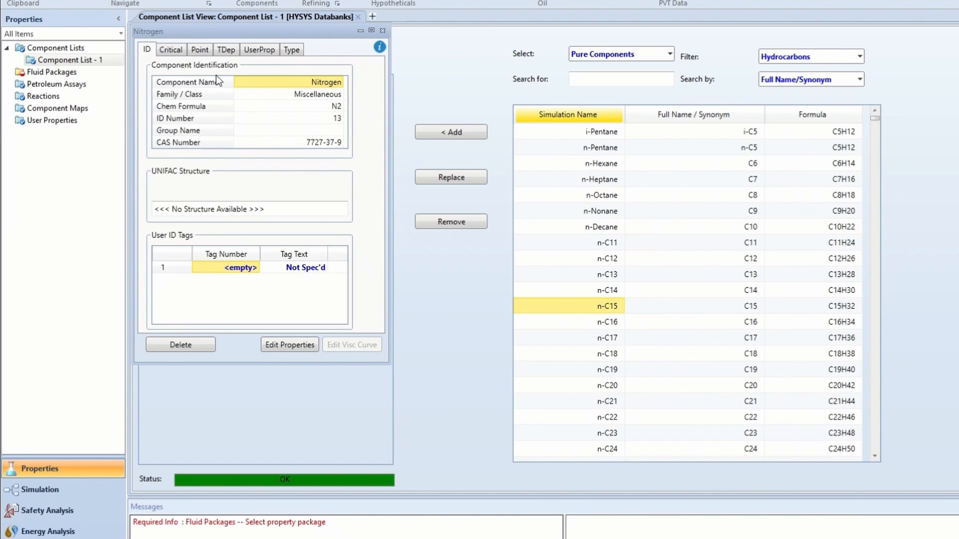
Close the Nitrogen component's data view and add a new fluid package of type HYSYS.
{"action": "left_click", "coordinate": [382, 32]}
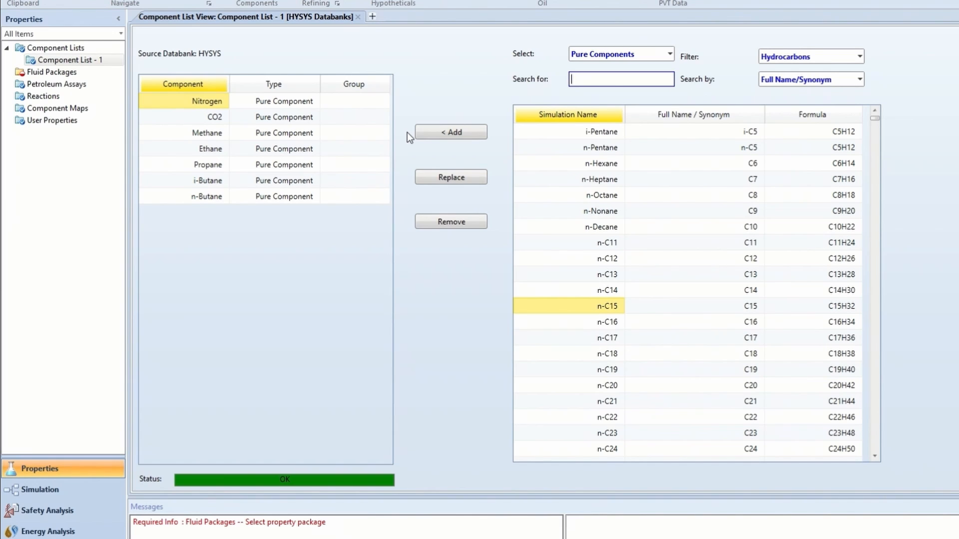
{"action": "left_click", "coordinate": [47, 70]}
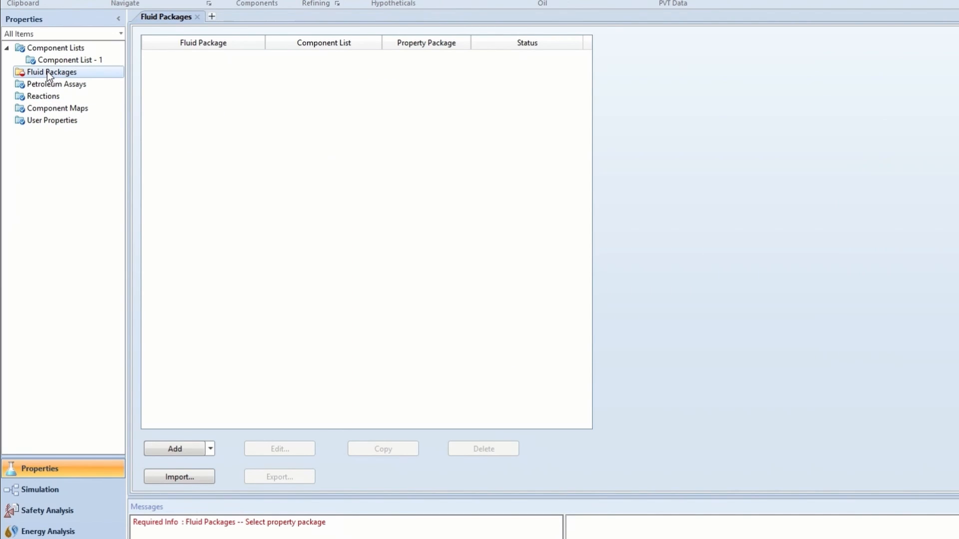
{"action": "left_click", "coordinate": [210, 449]}
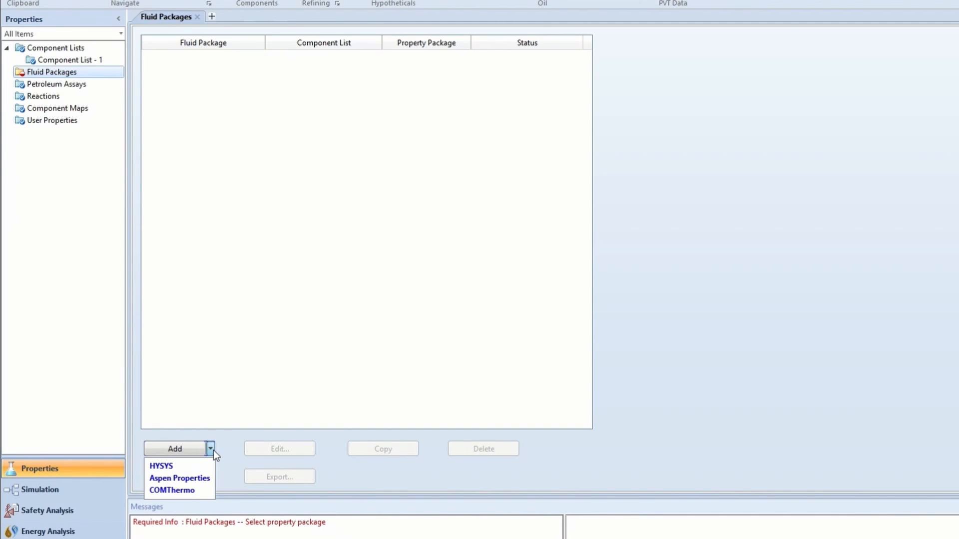
{"action": "left_click", "coordinate": [187, 466]}
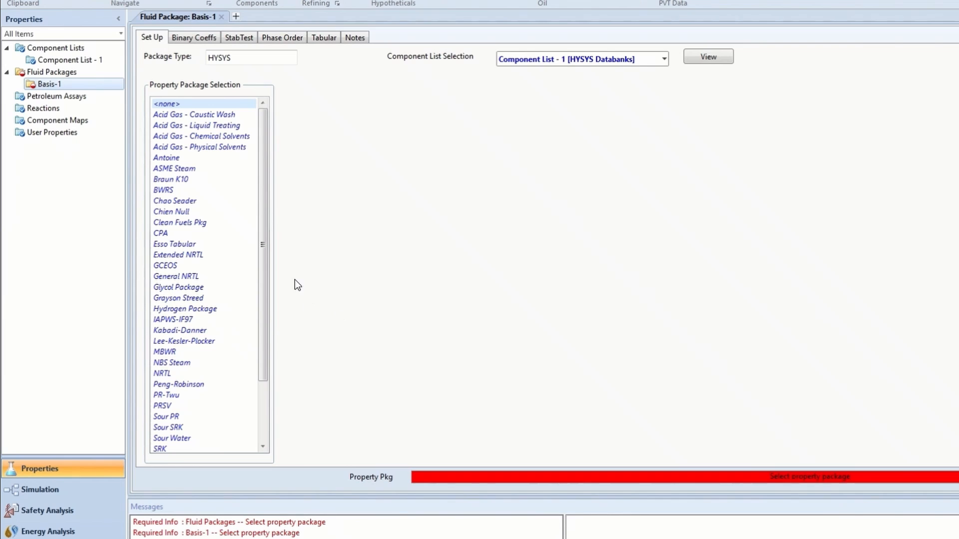
Choose Peng-Robinson as the property package for the Basis-1 fluid package, dismissing the incompatible-components dialog.
{"action": "left_click_drag", "start_coordinate": [255, 259], "coordinate": [247, 312]}
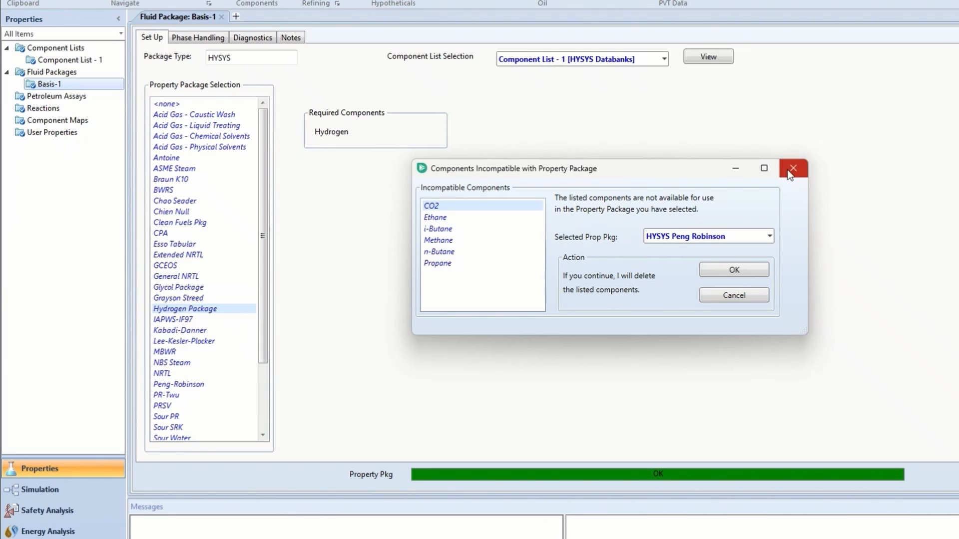
{"action": "left_click", "coordinate": [790, 173]}
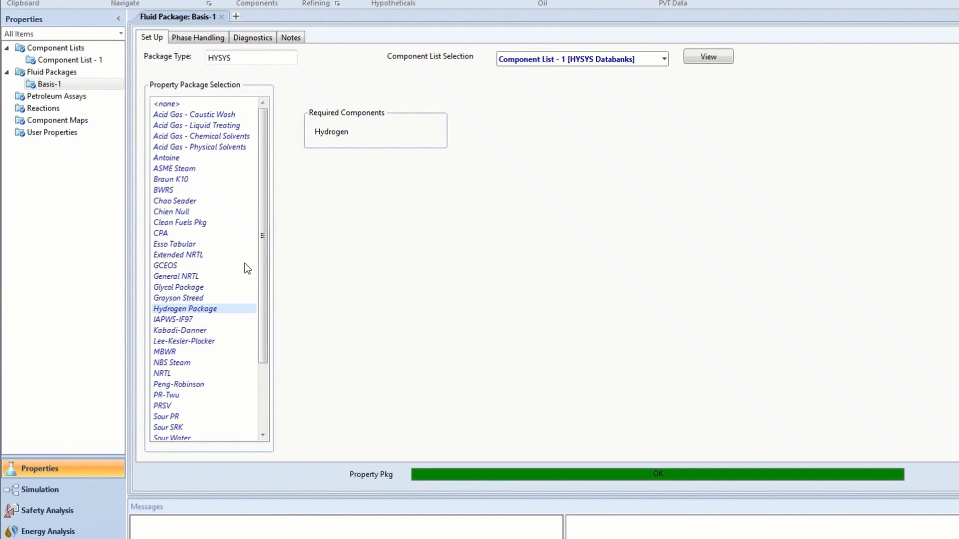
{"action": "left_click", "coordinate": [192, 383]}
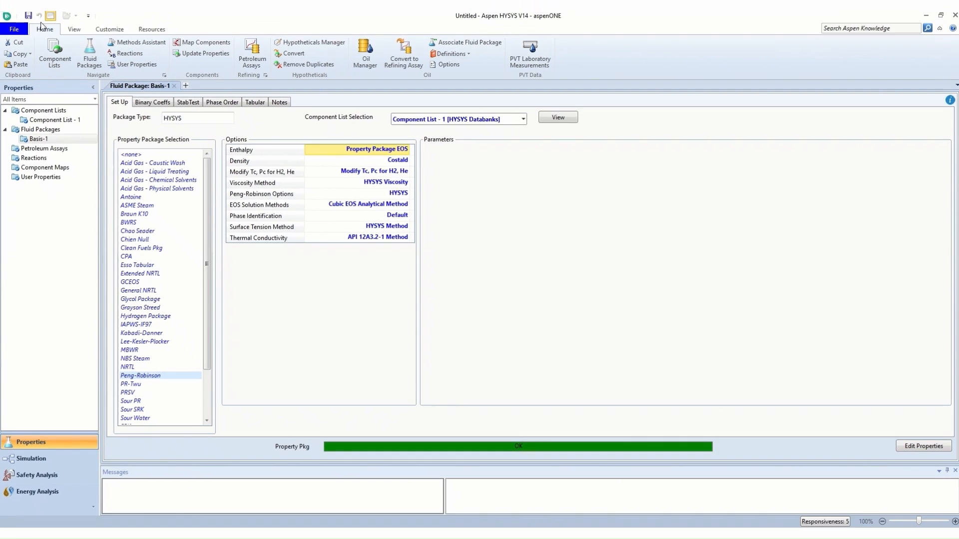
Save the simulation case in the Documents folder under the file name GasPlant.
{"action": "left_click", "coordinate": [28, 17]}
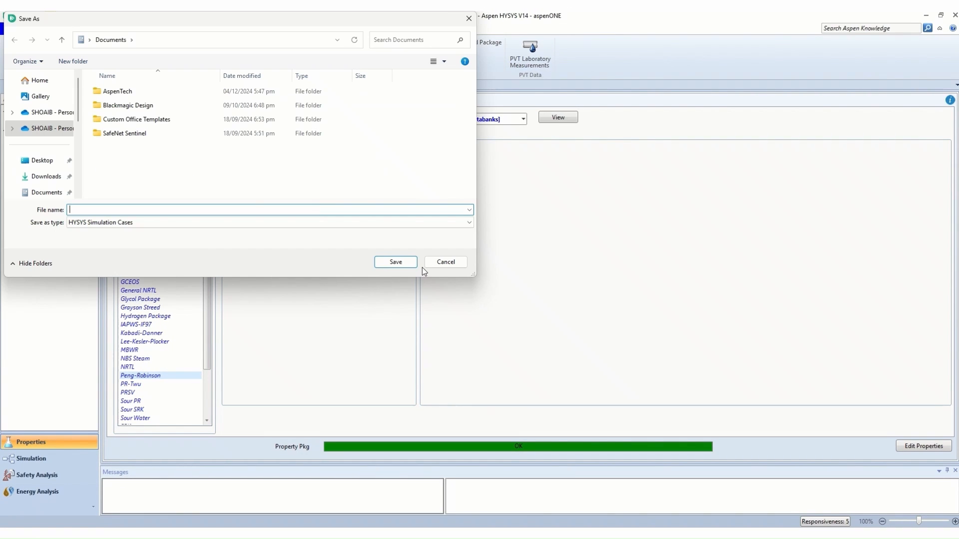
{"action": "type", "text": "GasPlant"}
{"action": "left_click", "coordinate": [398, 263]}
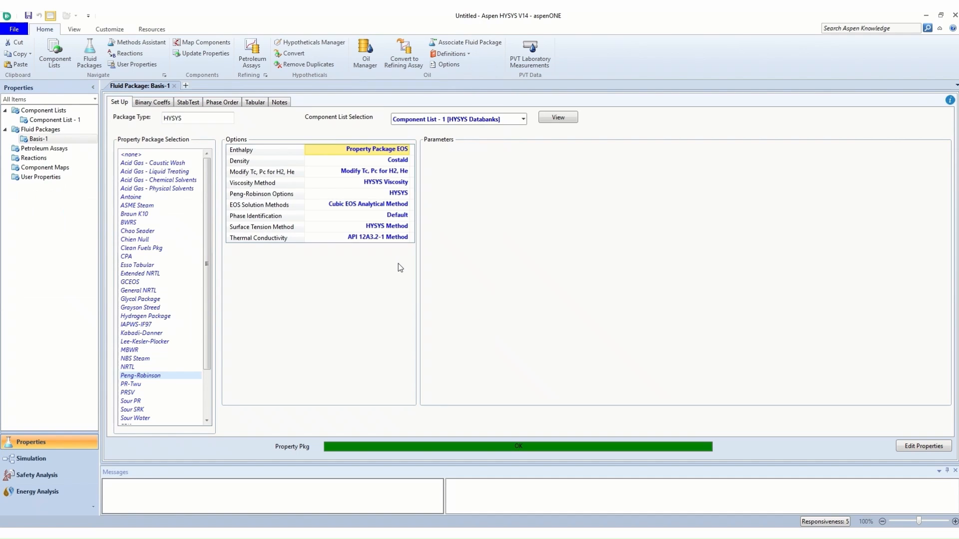